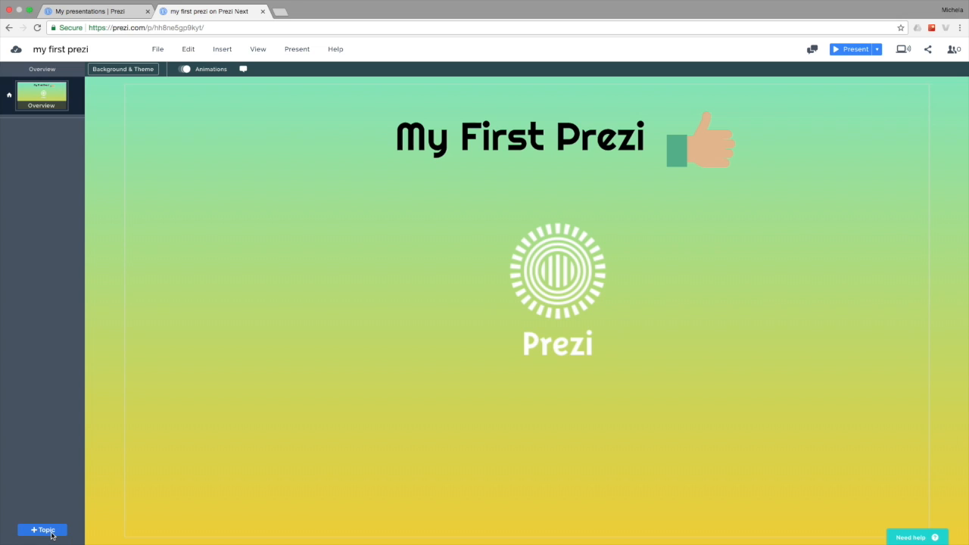
- Add a Planet topic to the overview, shrink it to roughly half size and place it below and left of the Prezi logo
left_click(51, 532)
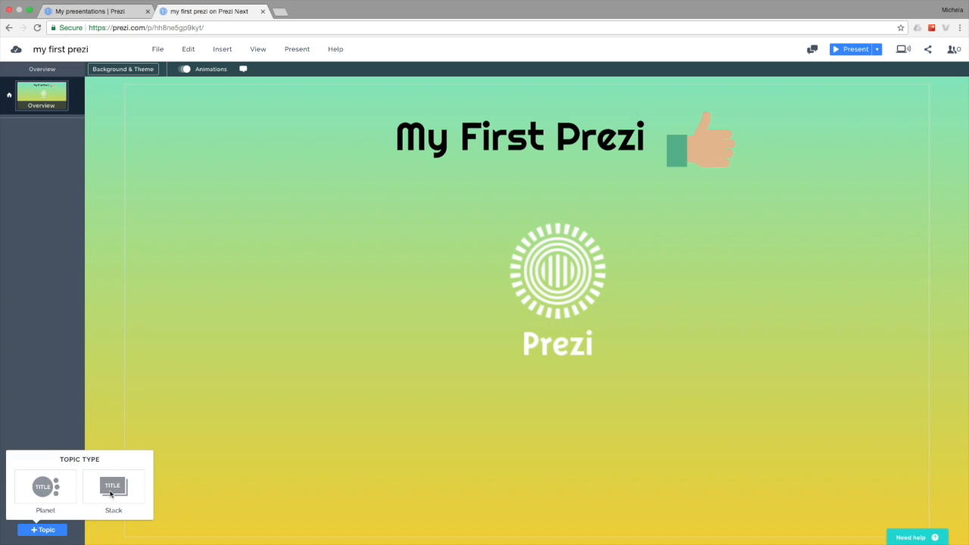
left_click(44, 490)
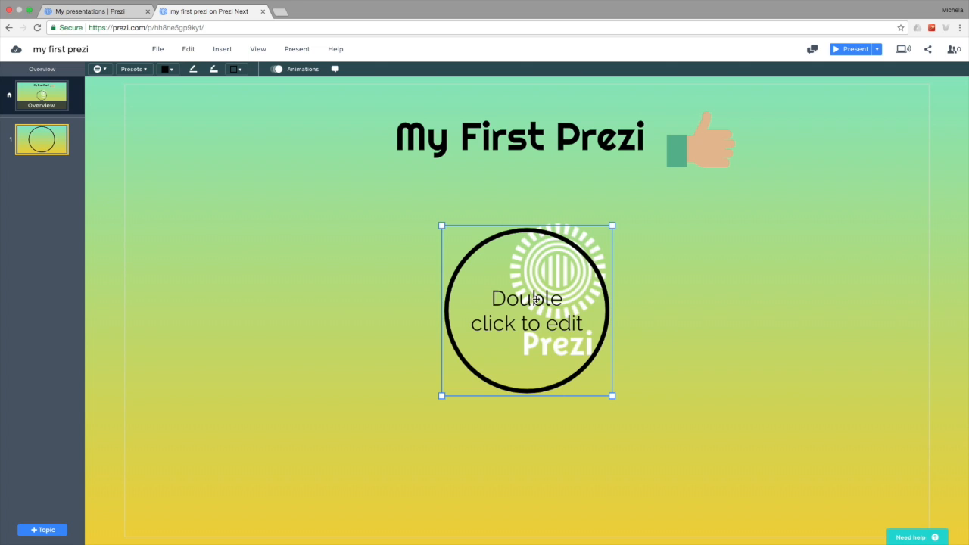
left_click_drag(536, 299, 289, 354)
left_click_drag(365, 451, 265, 353)
left_click_drag(234, 317, 288, 336)
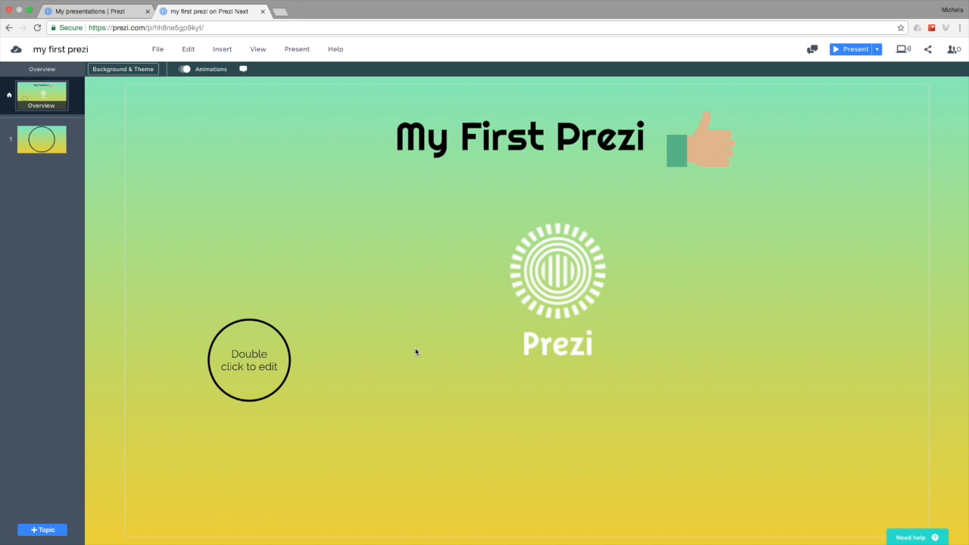
- Give the topic circle a linear gradient fill whose end colour is the theme's bright teal green at about 40% opacity
left_click(270, 366)
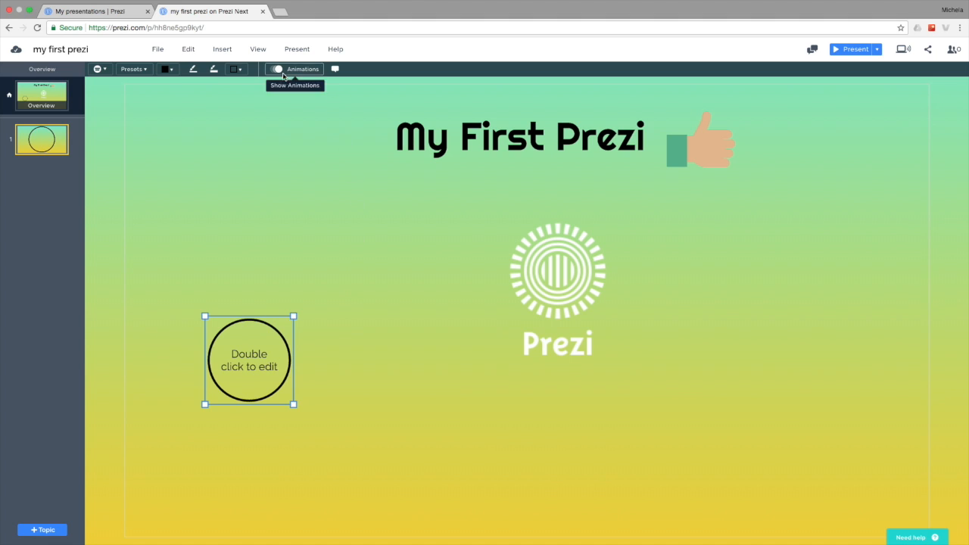
left_click(171, 70)
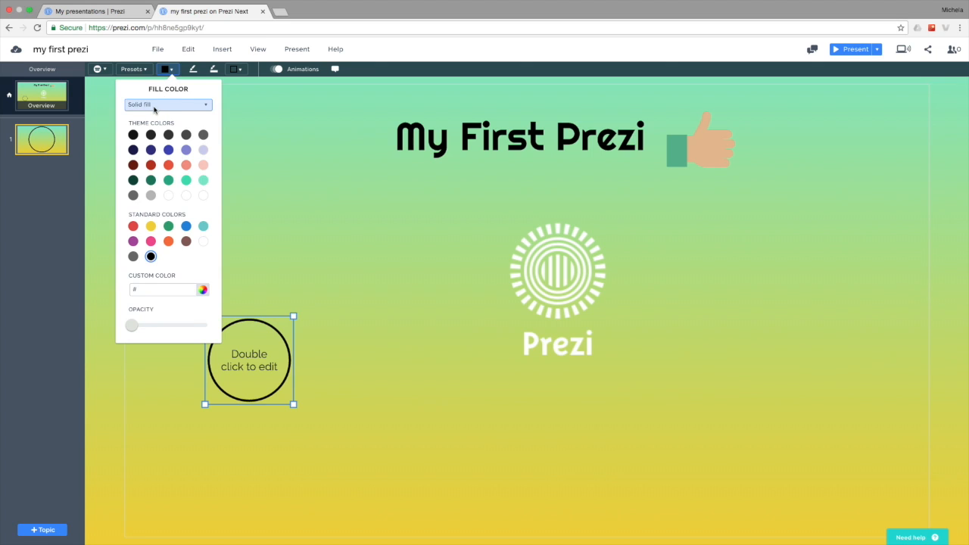
left_click(207, 106)
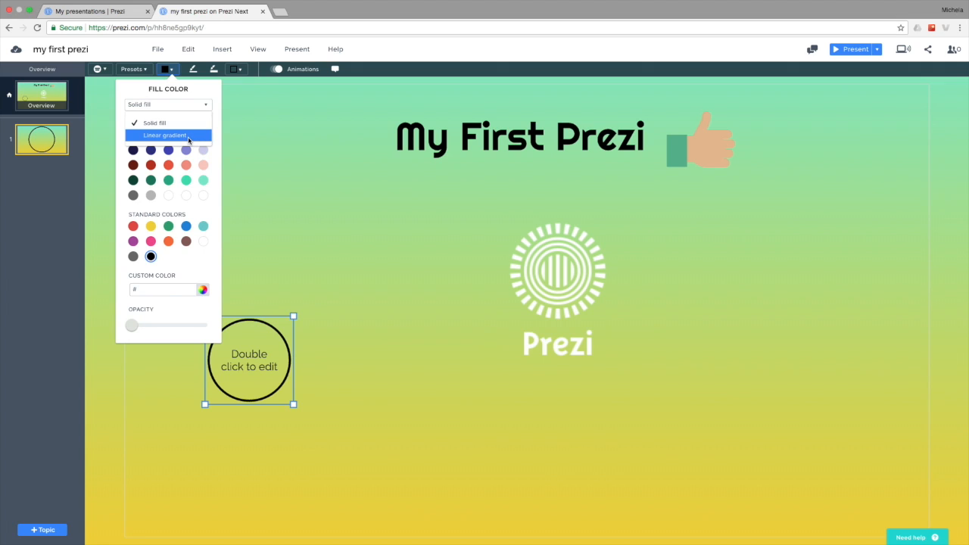
left_click(188, 137)
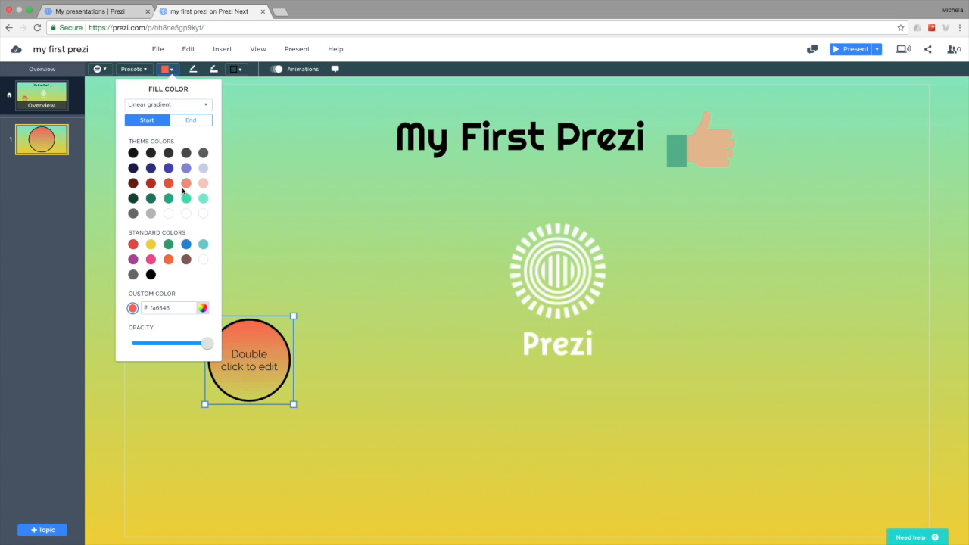
left_click(194, 123)
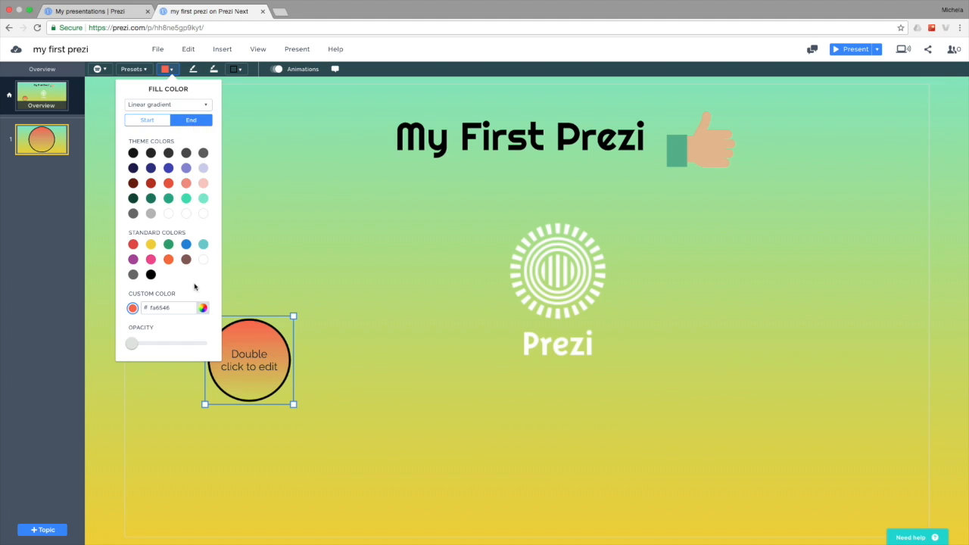
left_click(186, 199)
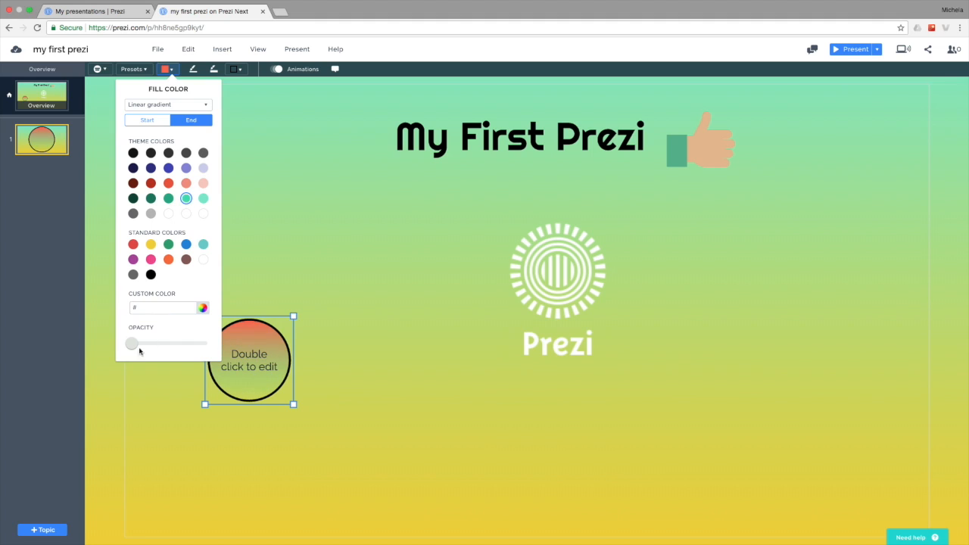
left_click_drag(137, 345, 161, 347)
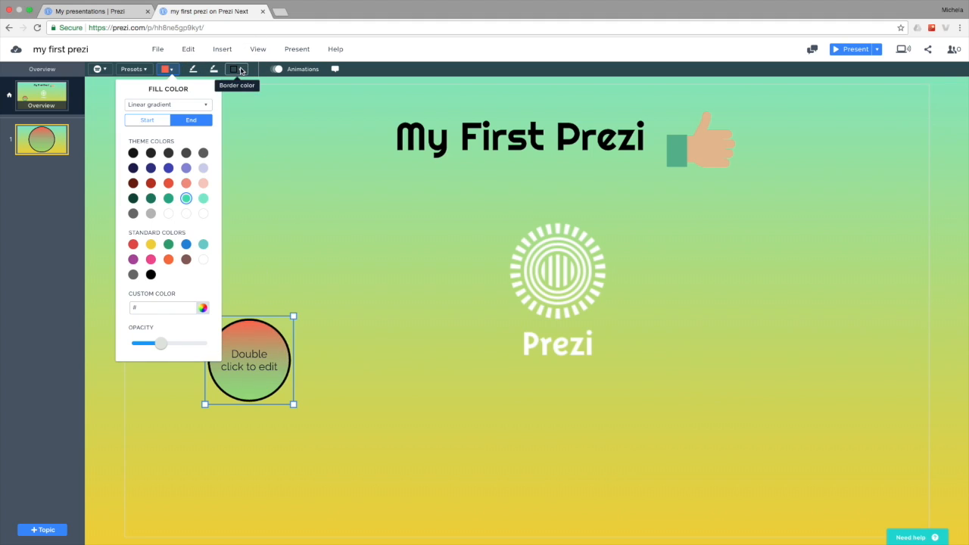
- Thin the topic circle's border by two levels and colour it standard orange at about 60% opacity
left_click(196, 69)
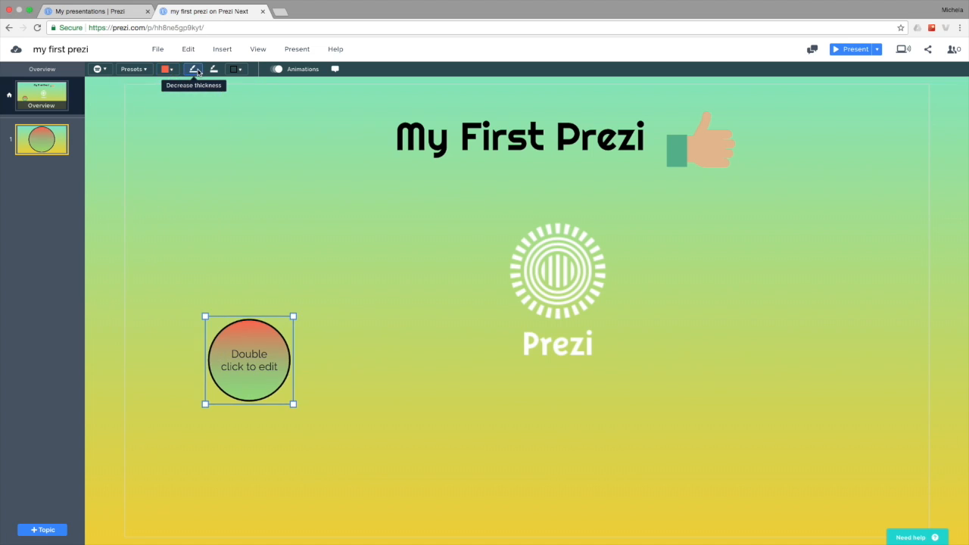
left_click(196, 69)
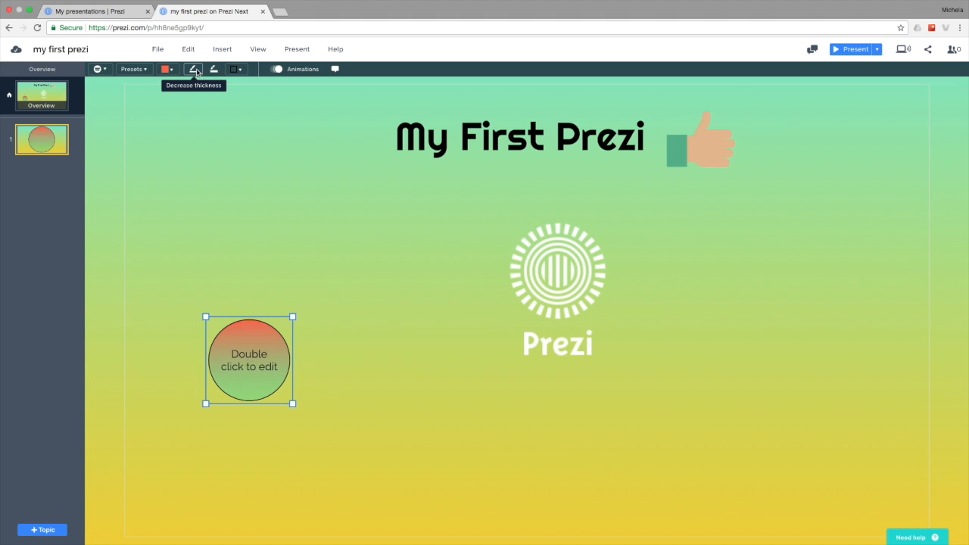
left_click(239, 69)
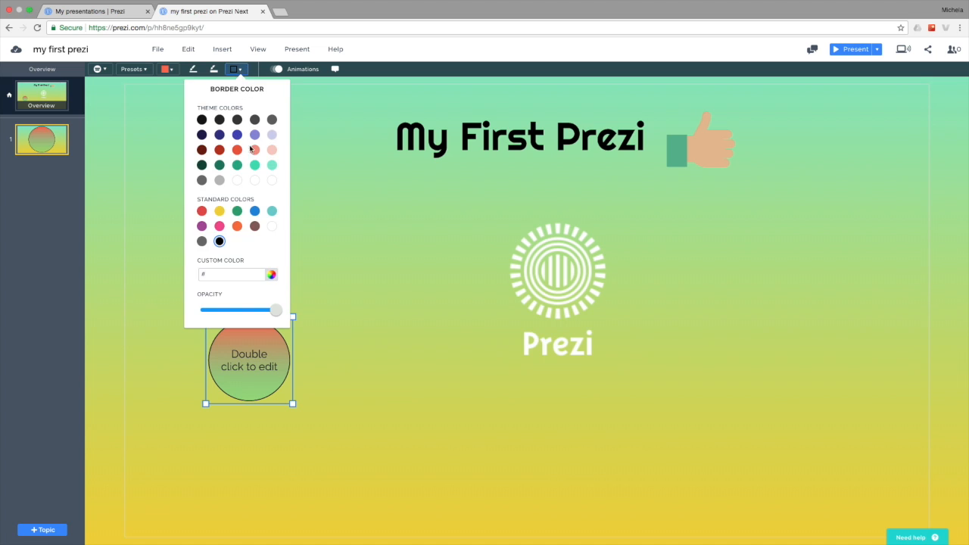
left_click(237, 227)
left_click_drag(275, 311, 246, 313)
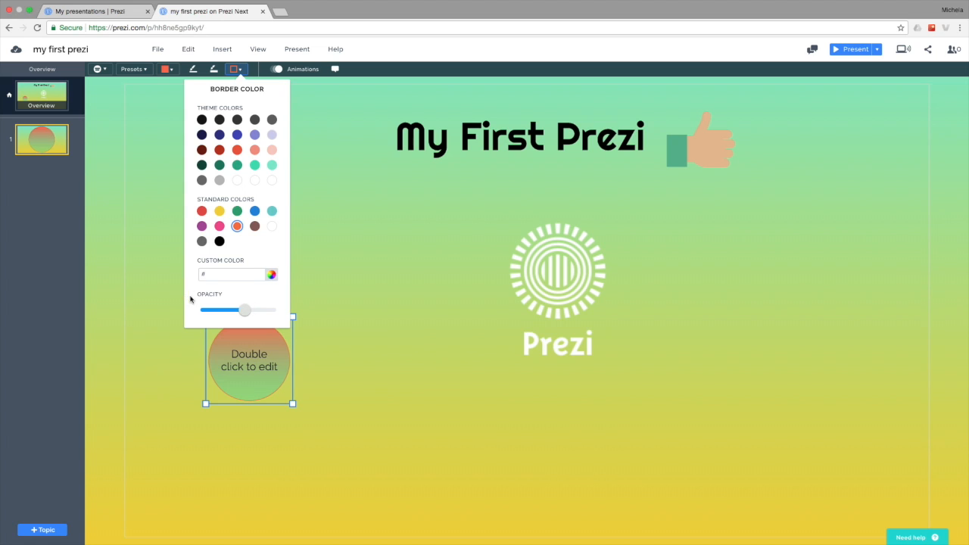
left_click(306, 299)
left_click(312, 302)
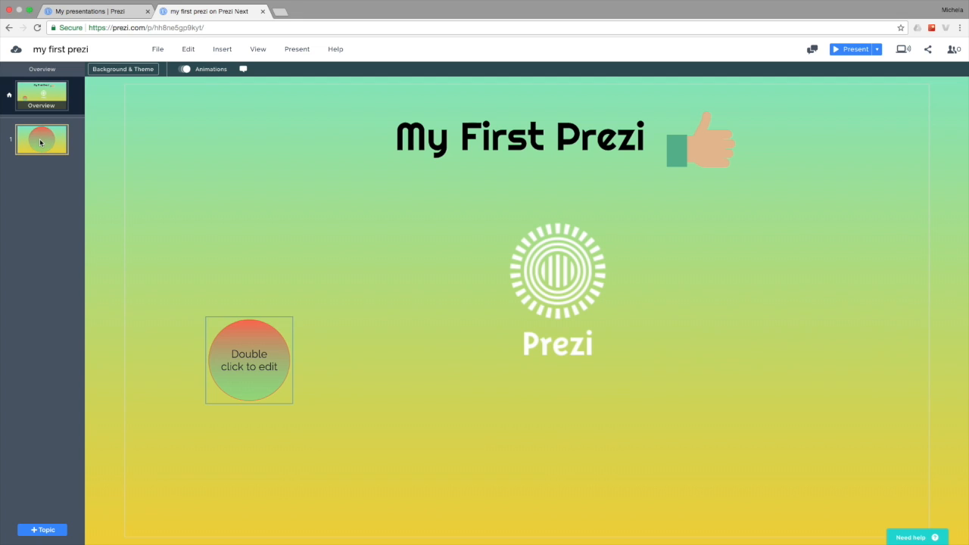
- Open the first topic and add a Planet subtopic inside it
left_click(41, 142)
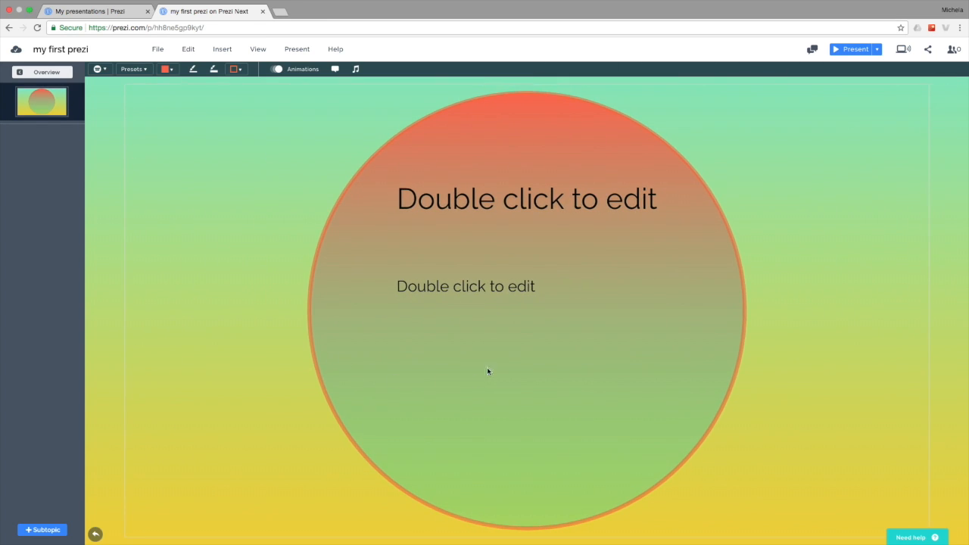
left_click(52, 532)
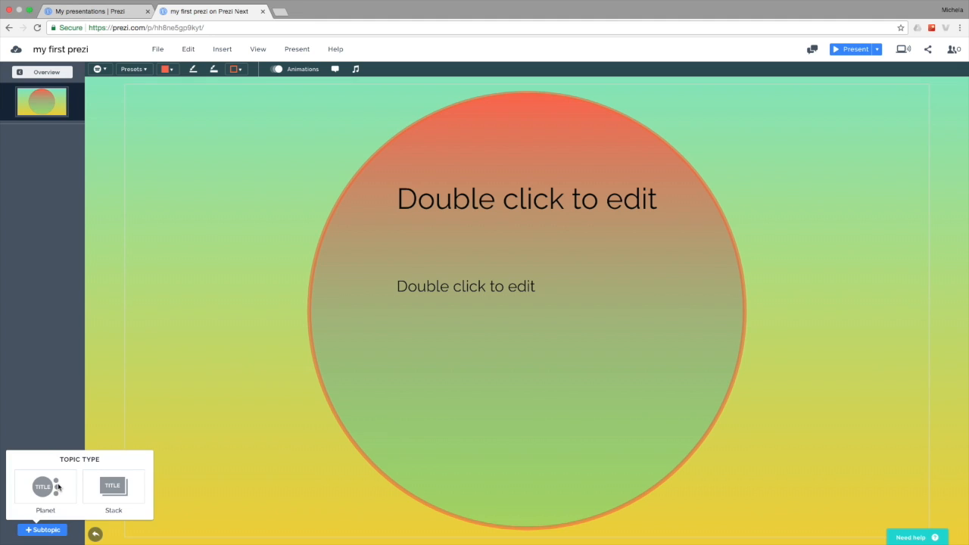
left_click(58, 487)
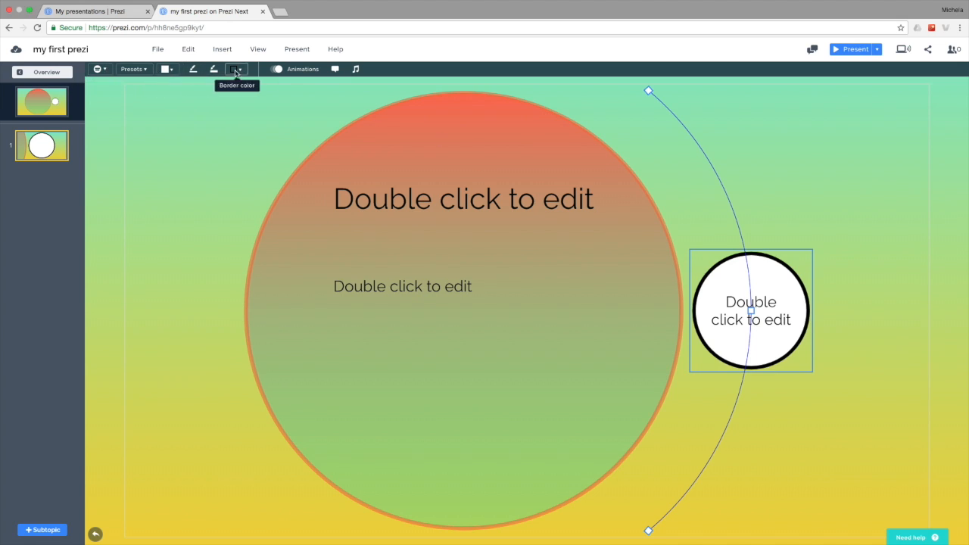
- Fill the subtopic circle with standard yellow and lower the fill opacity to a little under half
left_click(167, 69)
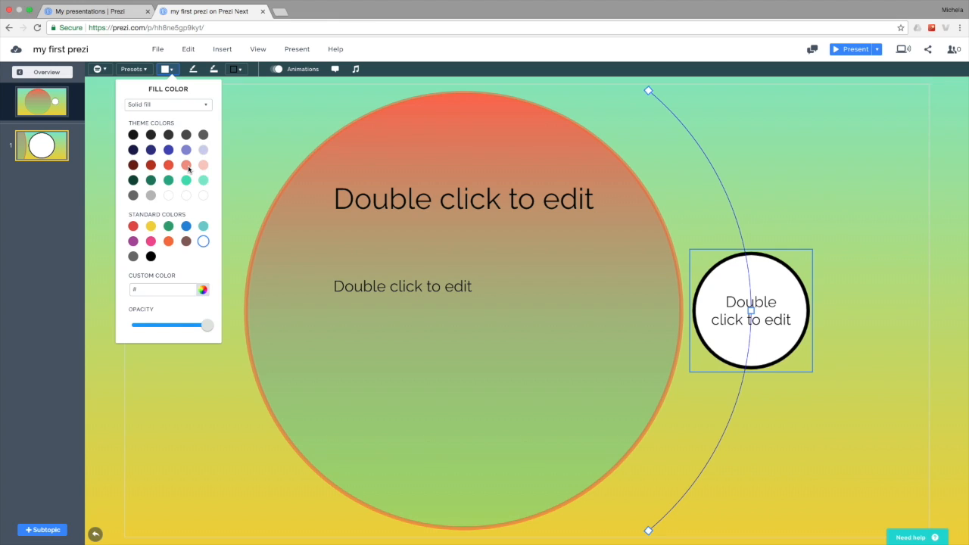
left_click(151, 227)
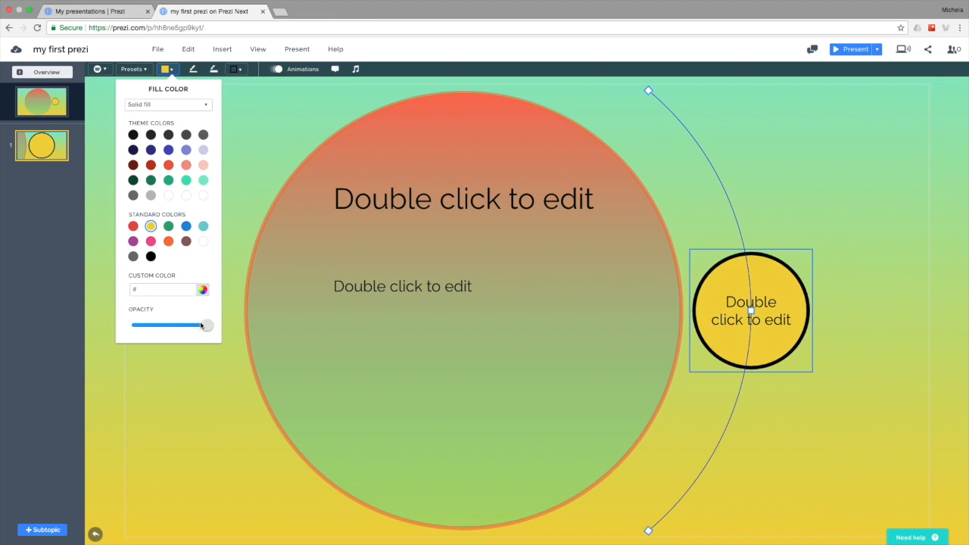
left_click_drag(207, 327, 164, 325)
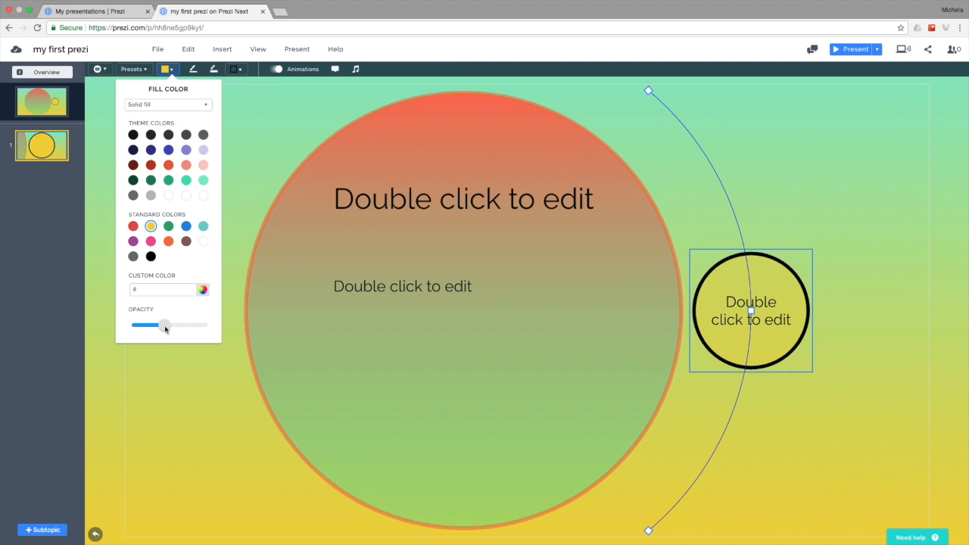
- Thin the subtopic circle's border and colour it standard red
left_click(196, 69)
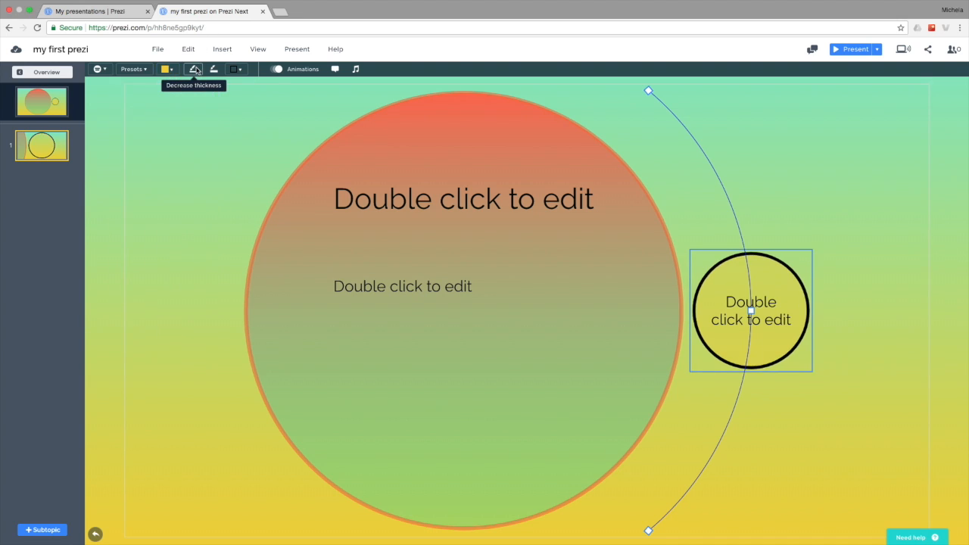
left_click(213, 70)
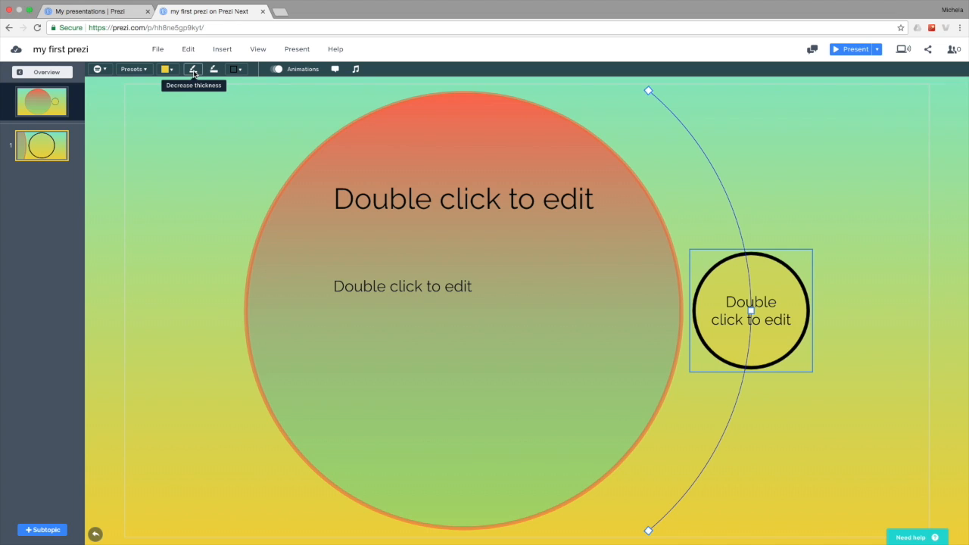
left_click(194, 71)
left_click(194, 70)
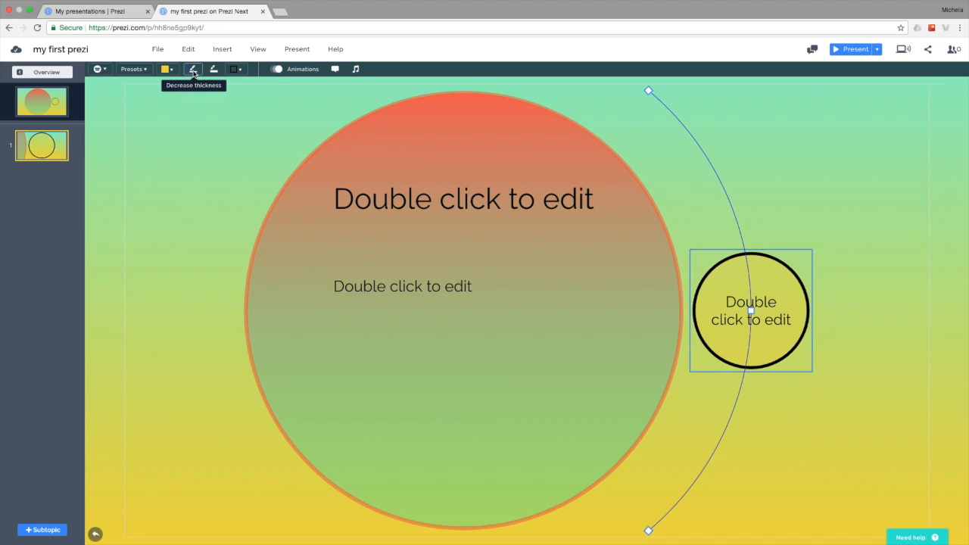
left_click(236, 69)
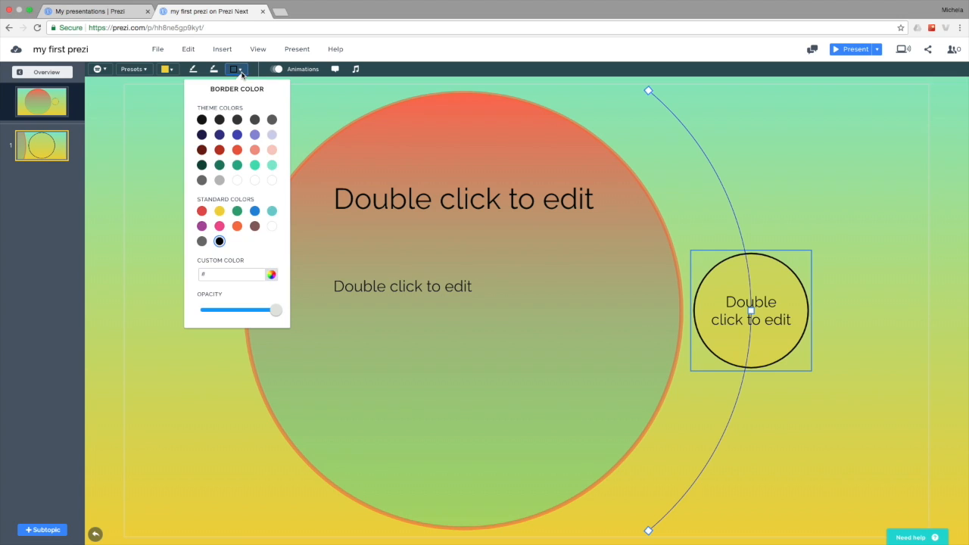
left_click(202, 211)
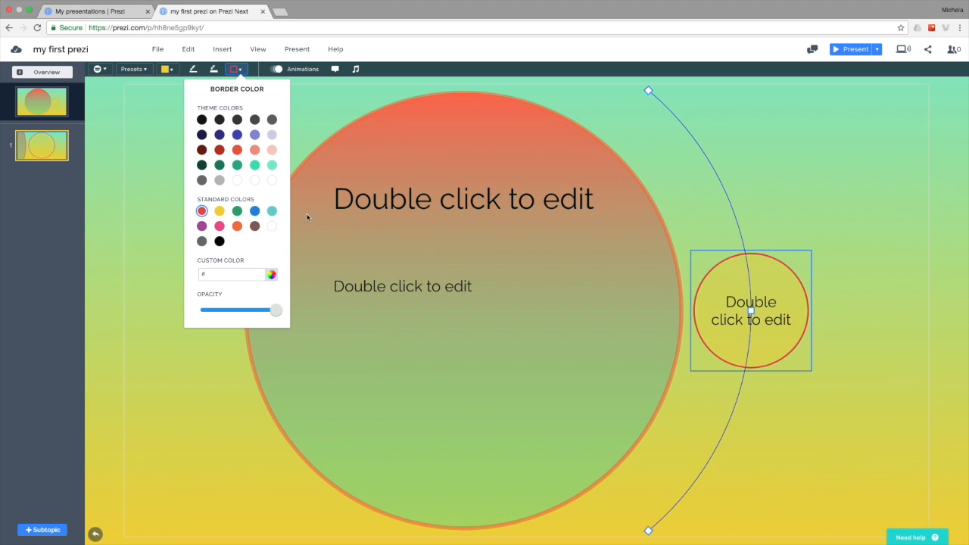
left_click(778, 171)
left_click(778, 171)
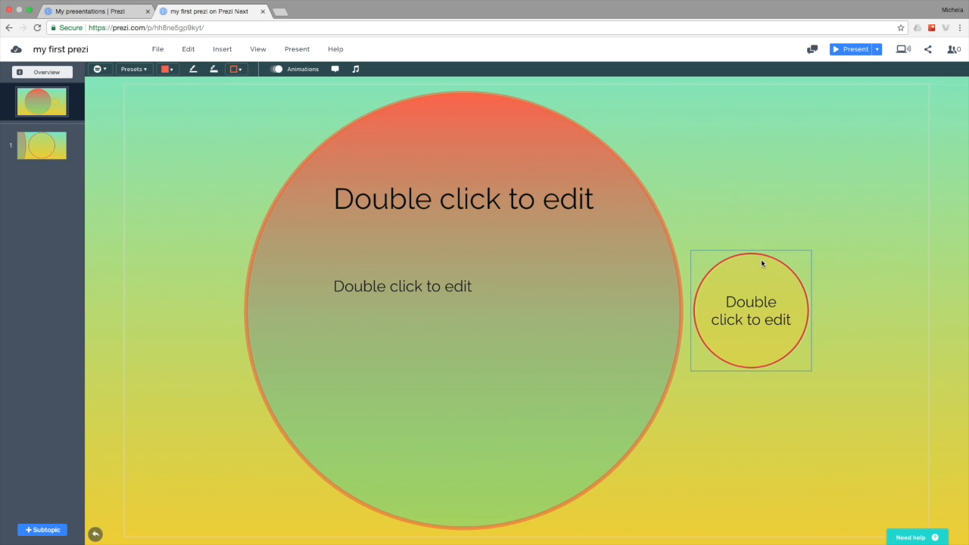
- Duplicate the yellow subtopic by copying and pasting it within the same topic
left_click(748, 318)
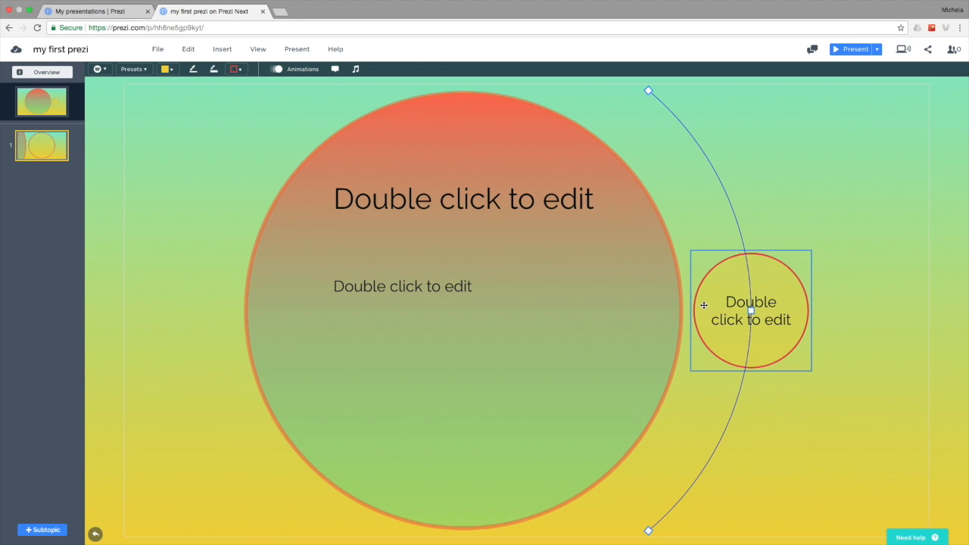
left_click(767, 399)
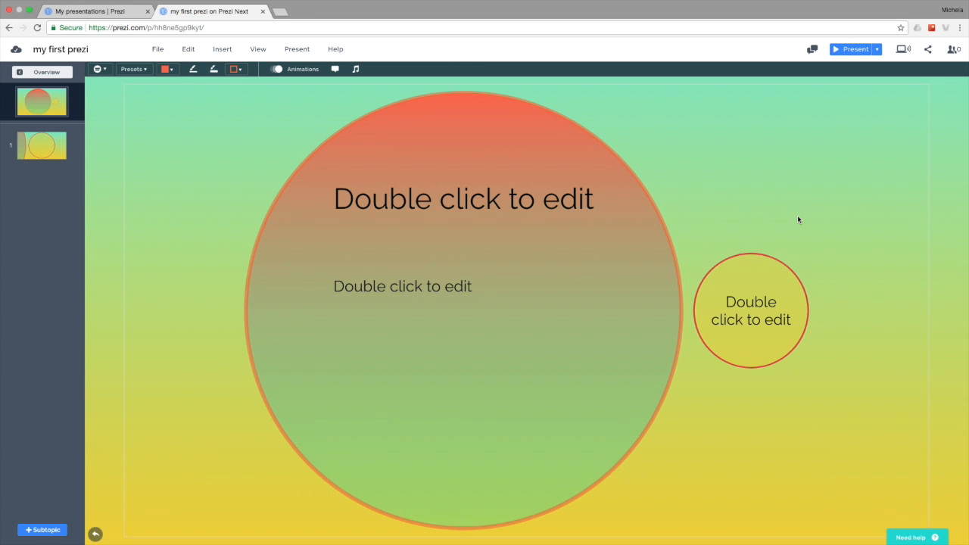
key("super+v")
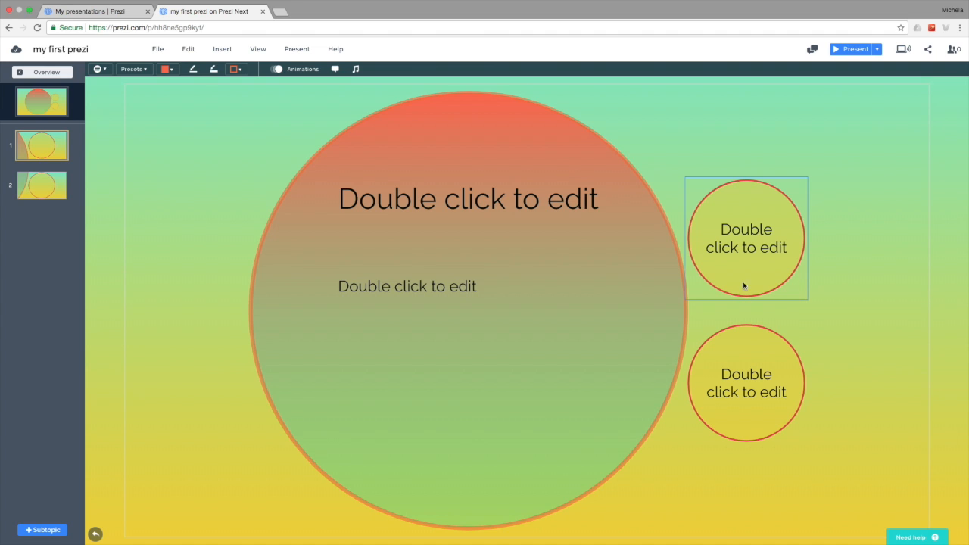
- View the first and second subtopics in turn, returning to the parent topic after each
left_click(42, 152)
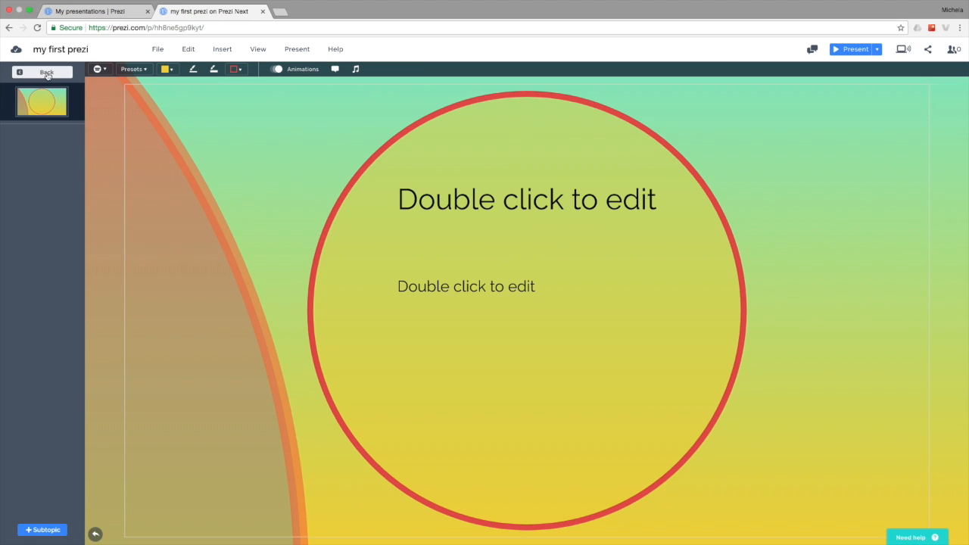
left_click(96, 535)
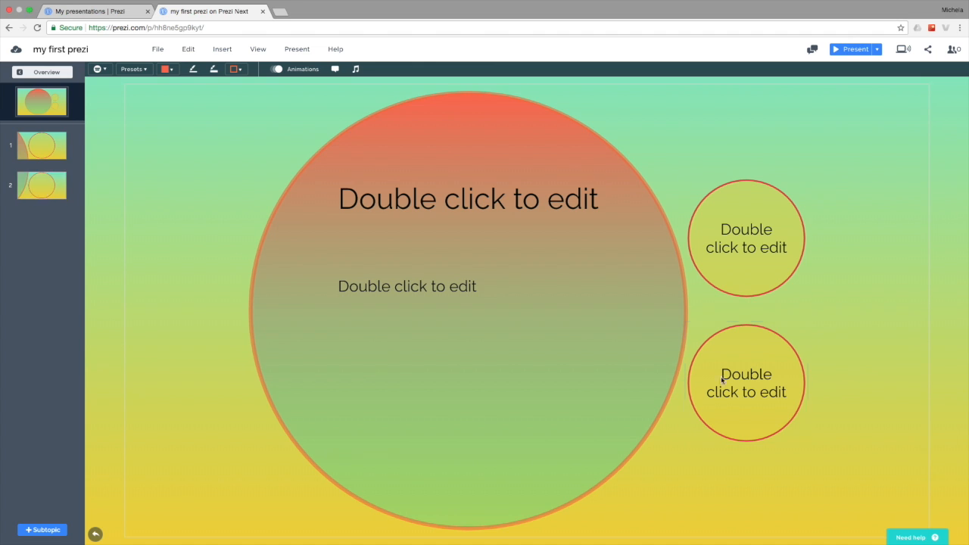
left_click(48, 191)
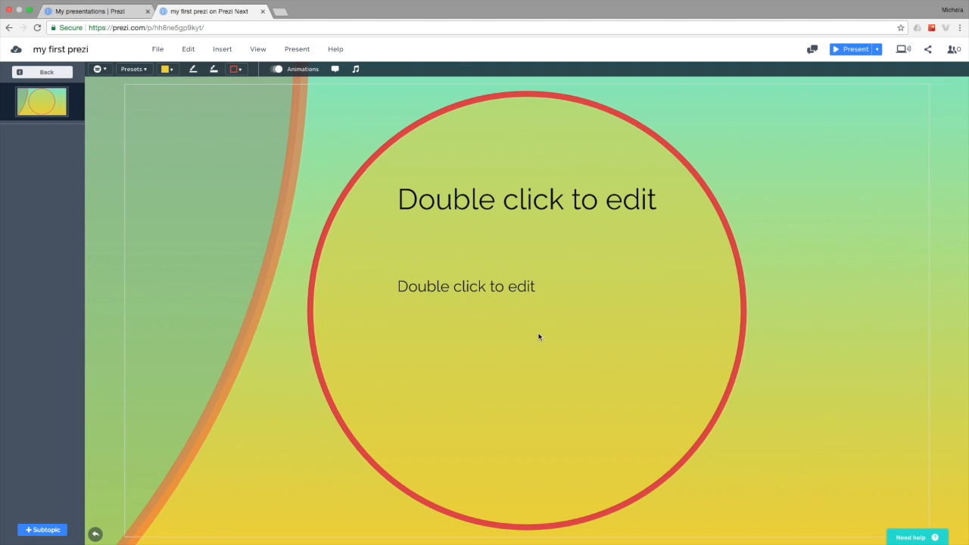
left_click(45, 72)
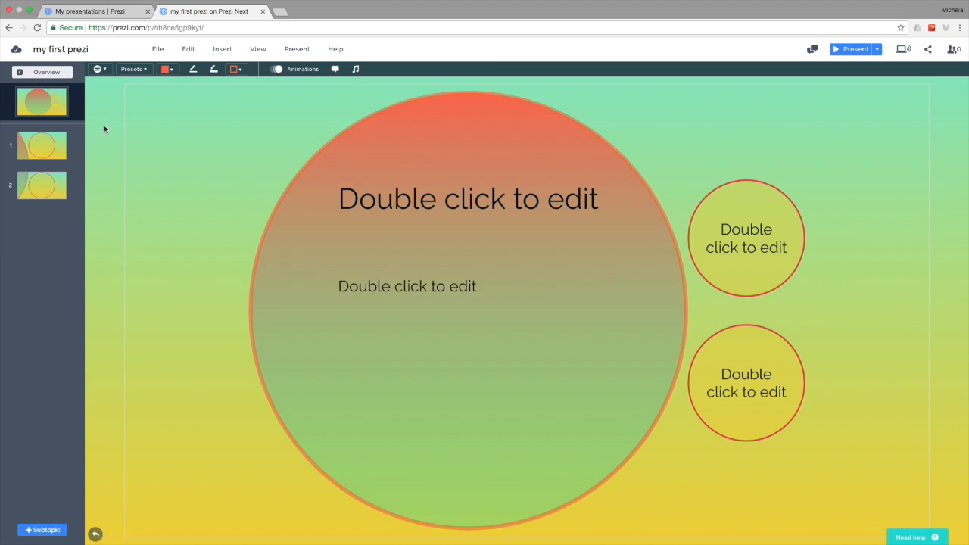
- Return to the overview, duplicate the gradient topic circle and place the copy below and to the right of the original
left_click(95, 535)
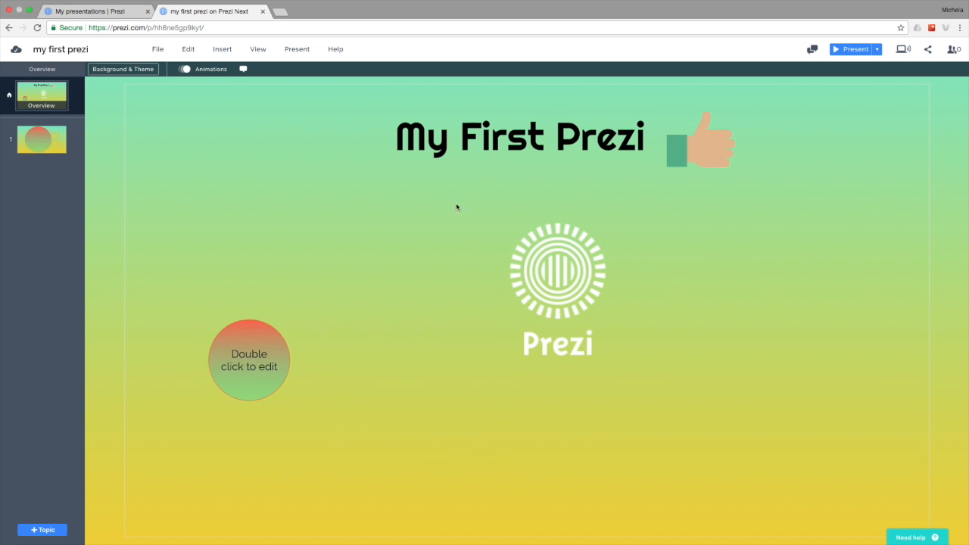
left_click(249, 347)
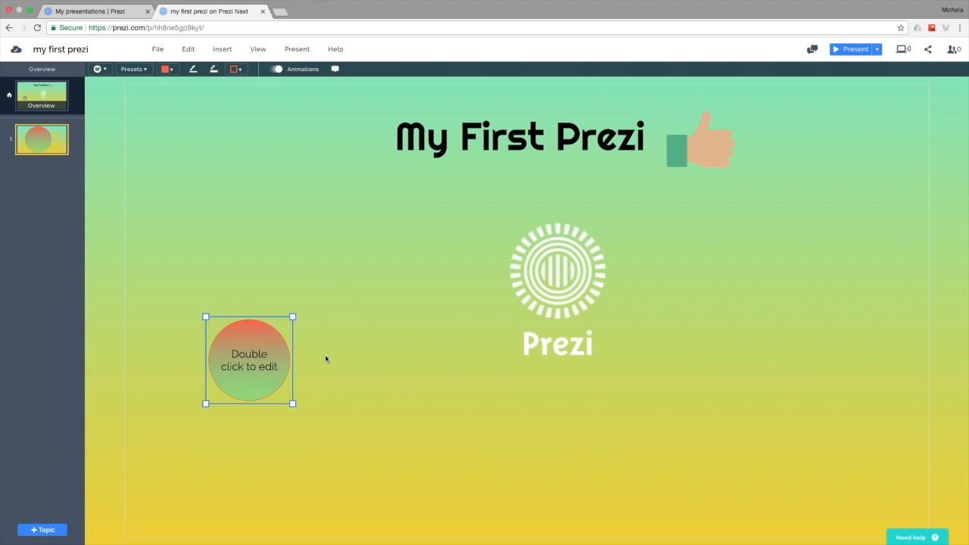
left_click(378, 367)
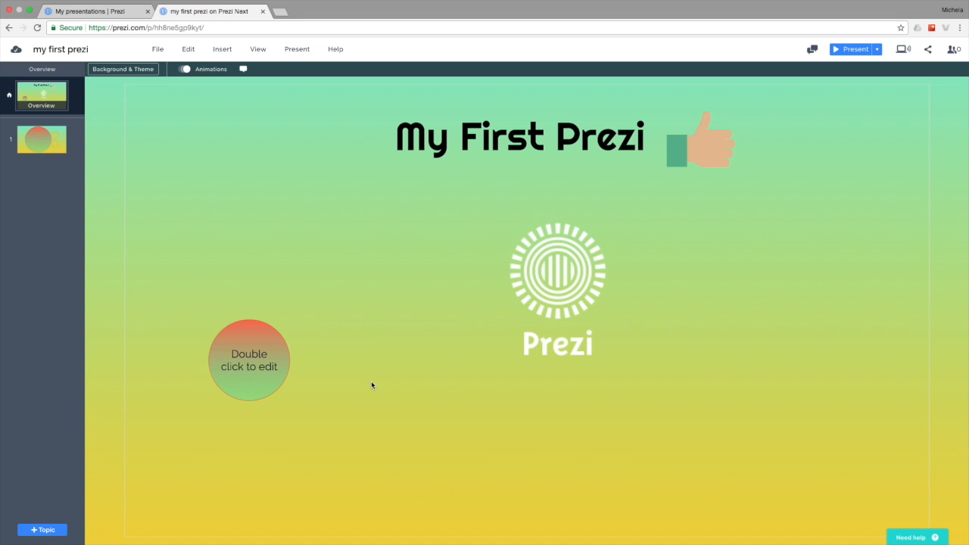
key("super+v")
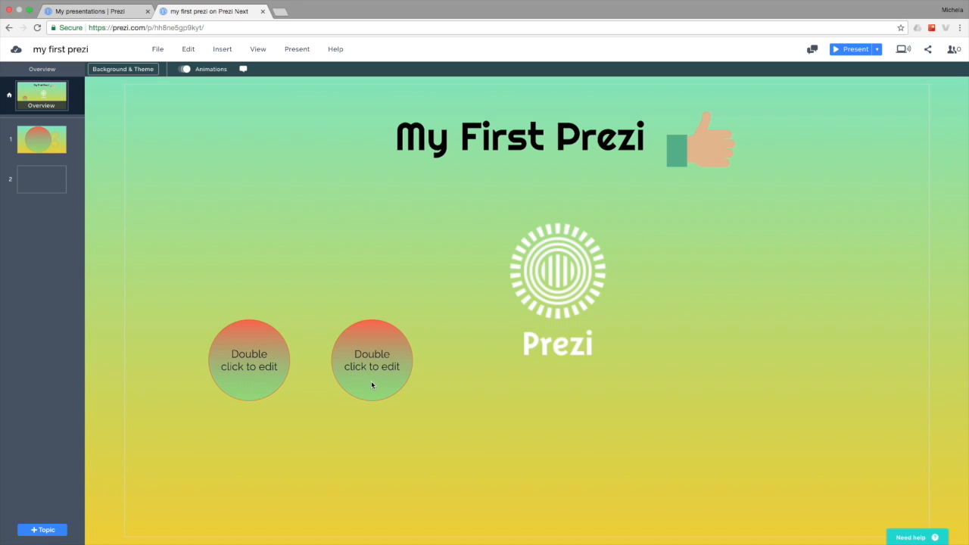
left_click_drag(376, 351, 367, 395)
left_click(38, 143)
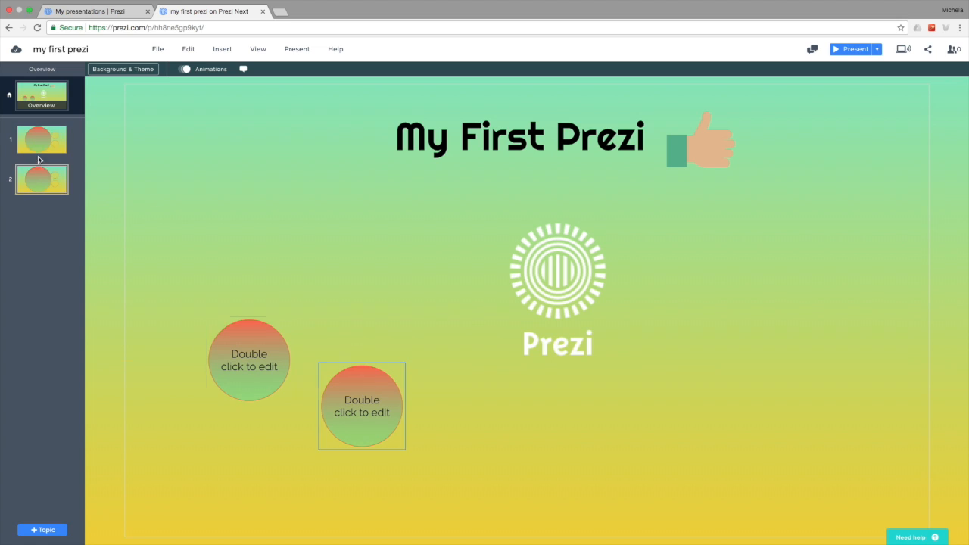